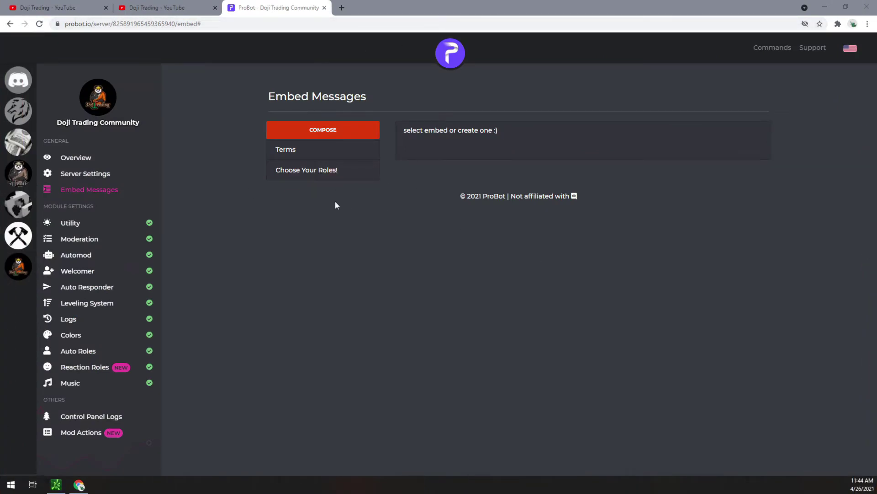
Step: Review the Choose Your Roles reactions for Streamers, Designers and Members, set to Toggle type
left_click(101, 367)
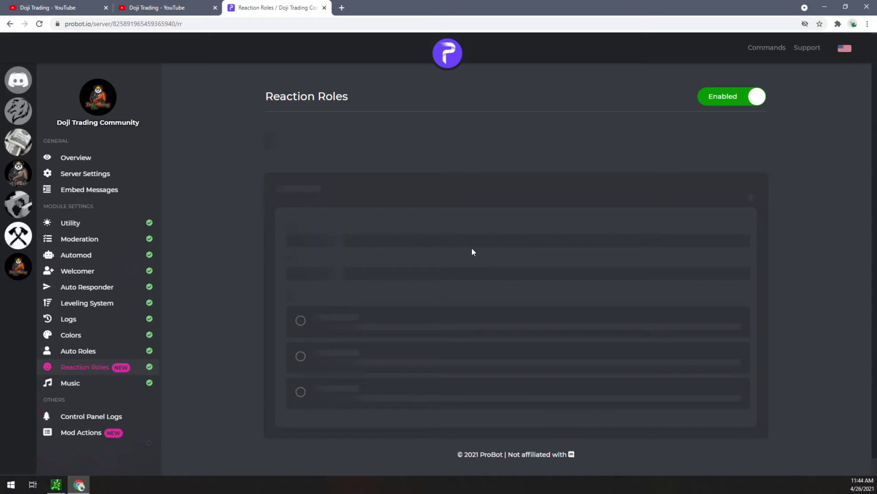
scroll(614, 213, "down", 14)
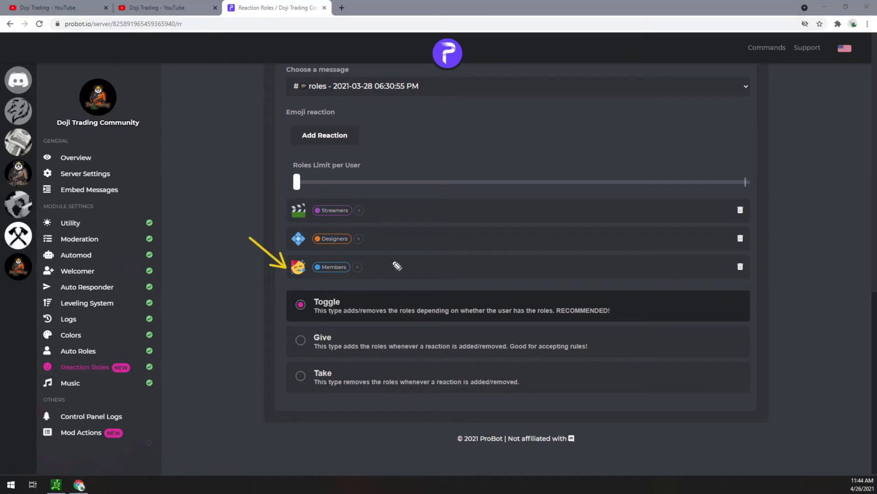
mouse_move(395, 276)
left_mouse_down()
mouse_move(411, 267)
mouse_move(402, 260)
left_mouse_up()
left_click_drag(383, 269, 419, 270)
mouse_move(507, 251)
left_mouse_down()
mouse_move(504, 287)
mouse_move(523, 263)
left_mouse_up()
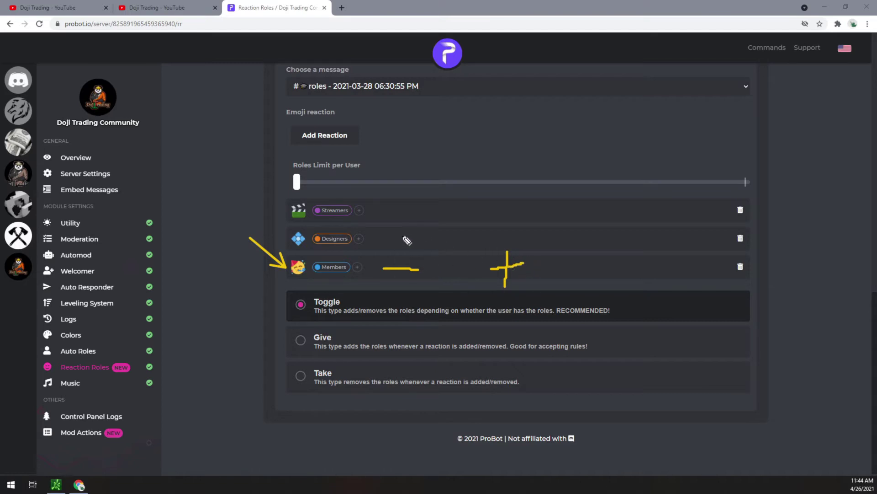
left_click(398, 231)
left_click_drag(470, 219, 504, 213)
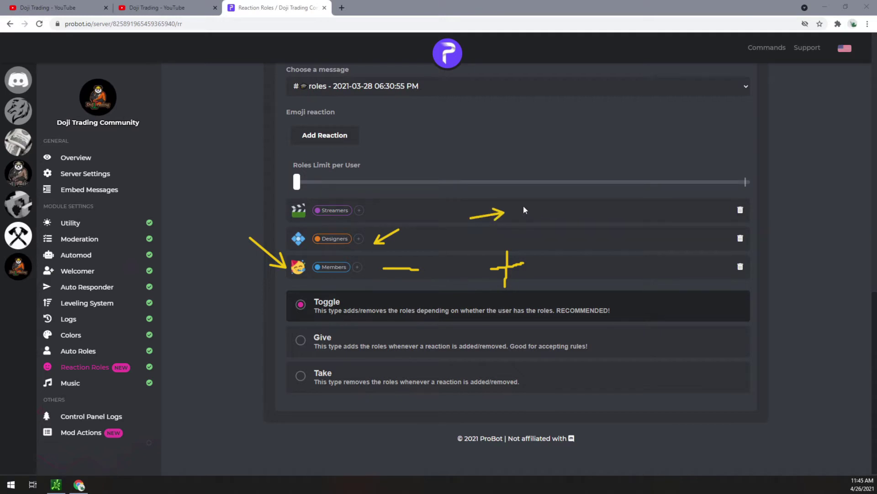
key("Escape")
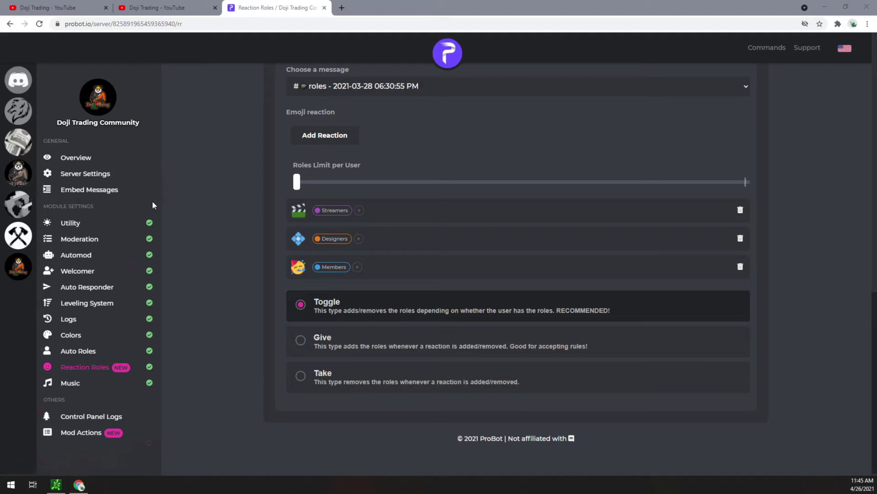
Step: Compose a new embed in Embed Messages and name it TestSection
left_click(90, 190)
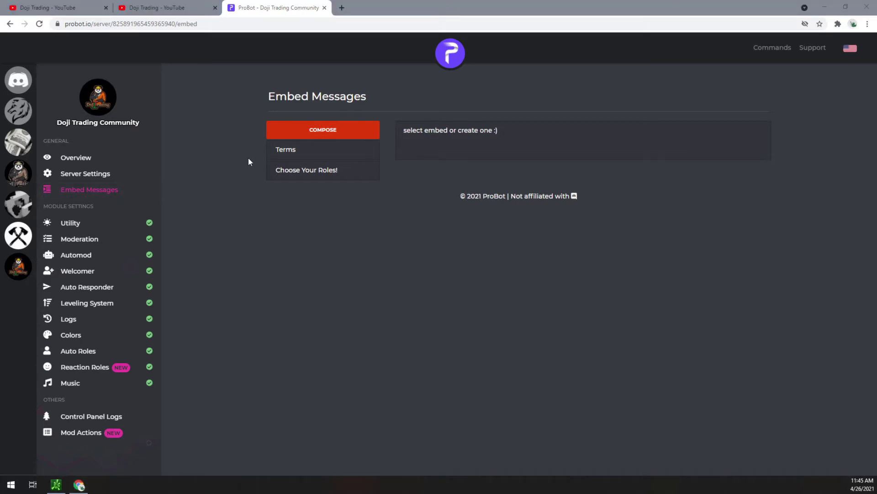
left_click(340, 130)
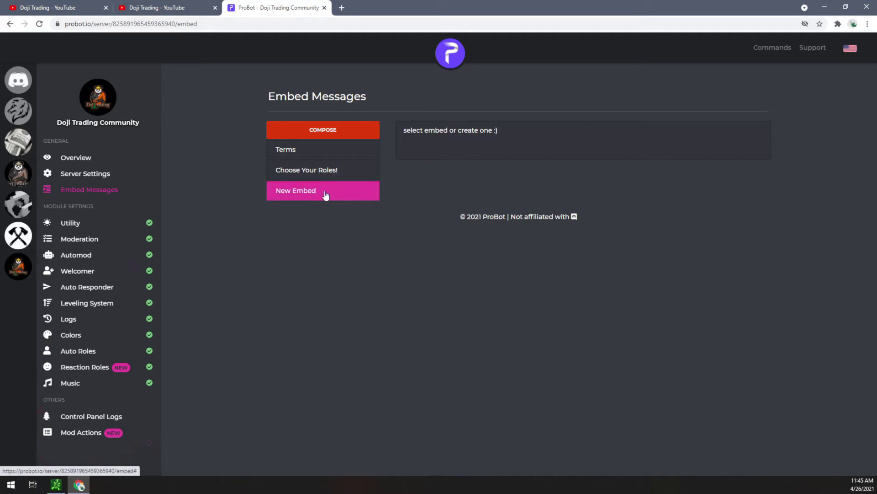
left_click(335, 194)
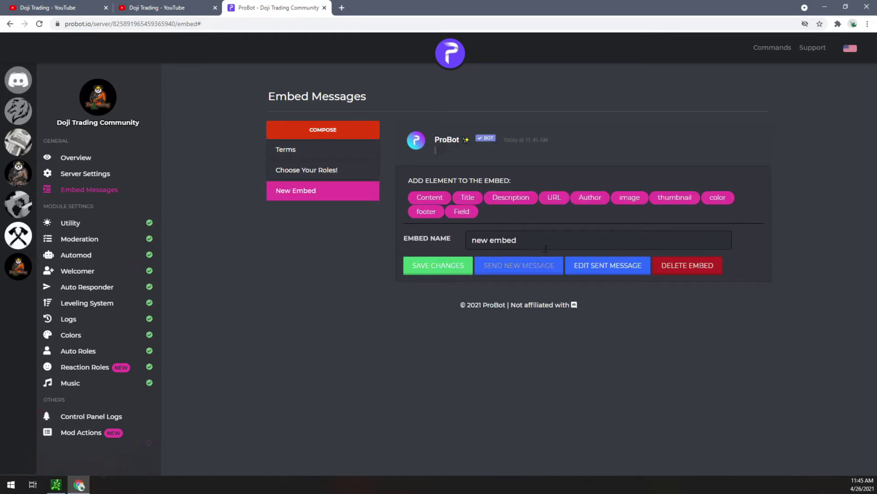
left_click_drag(472, 240, 491, 265)
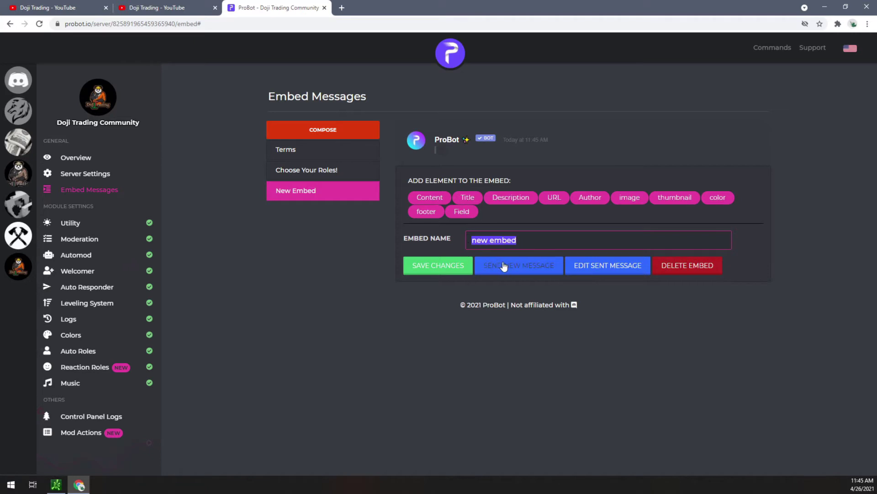
type("TestSectio")
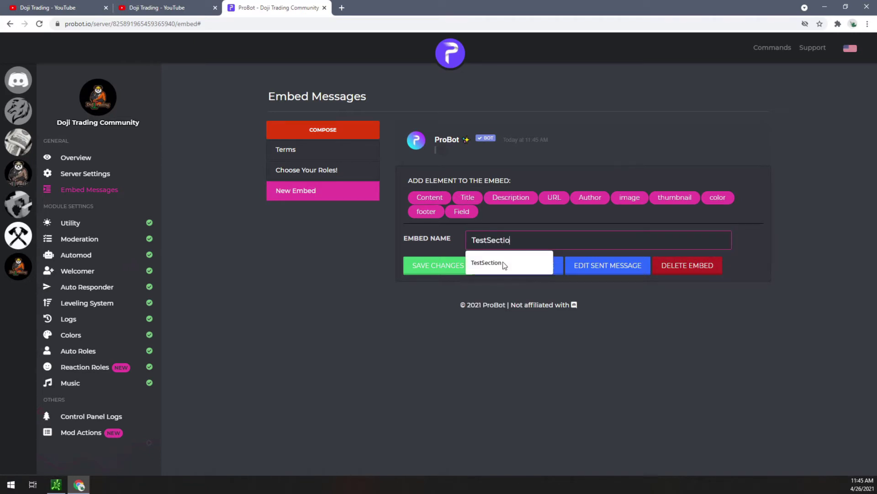
left_click(504, 265)
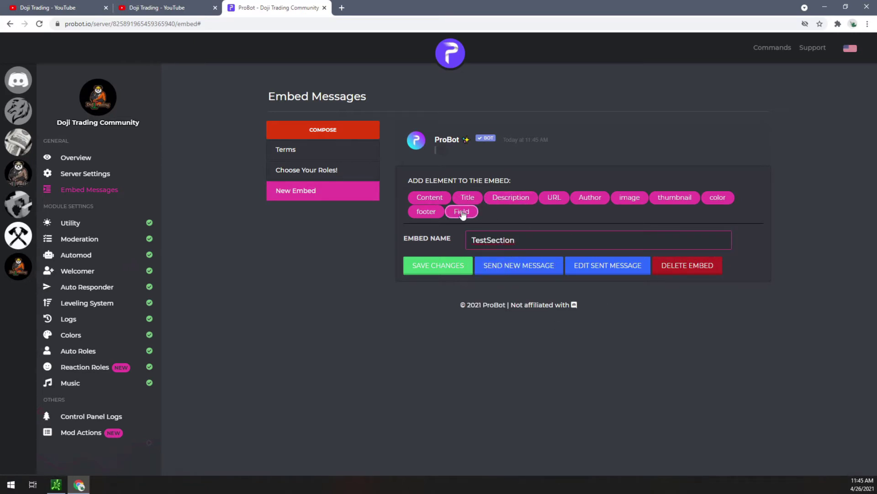
Step: Add the title TestingGrounds and description 'Testing diff Styles', then save the embed
left_click(467, 197)
left_click(501, 268)
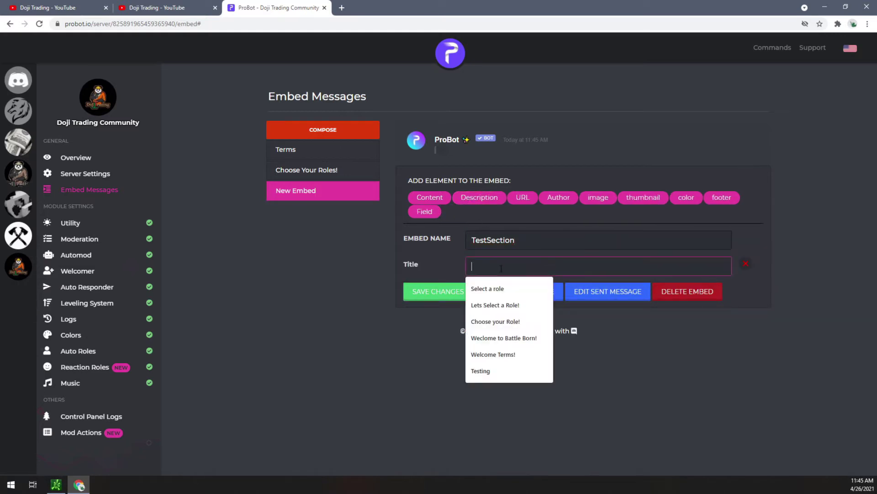
type("Testing")
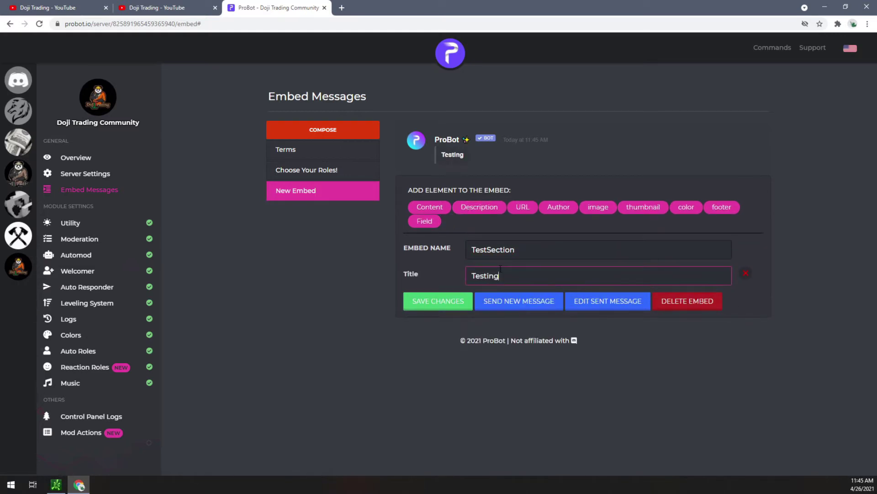
type("Grounds")
left_click(480, 207)
left_click(518, 298)
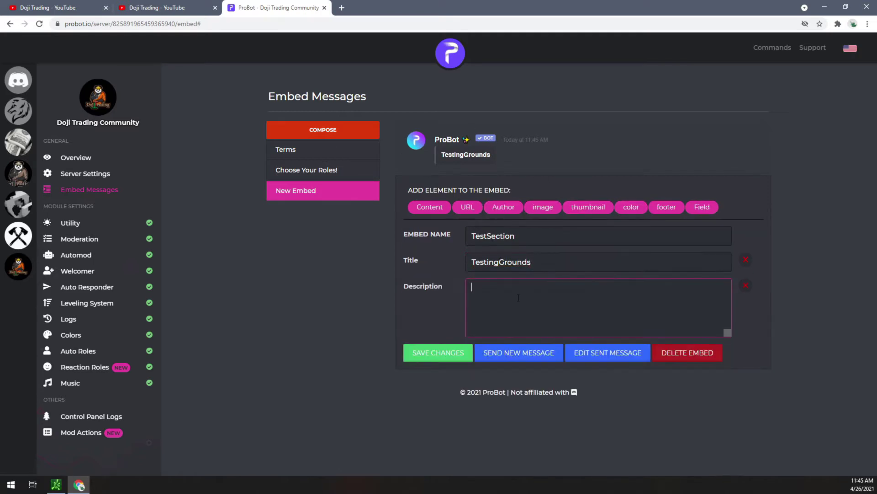
type("Tes")
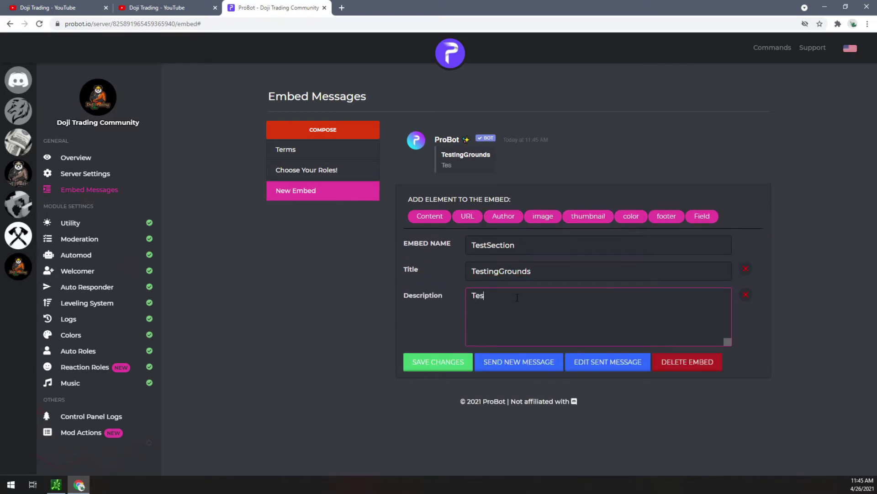
type("ting diff Styles")
left_click(444, 362)
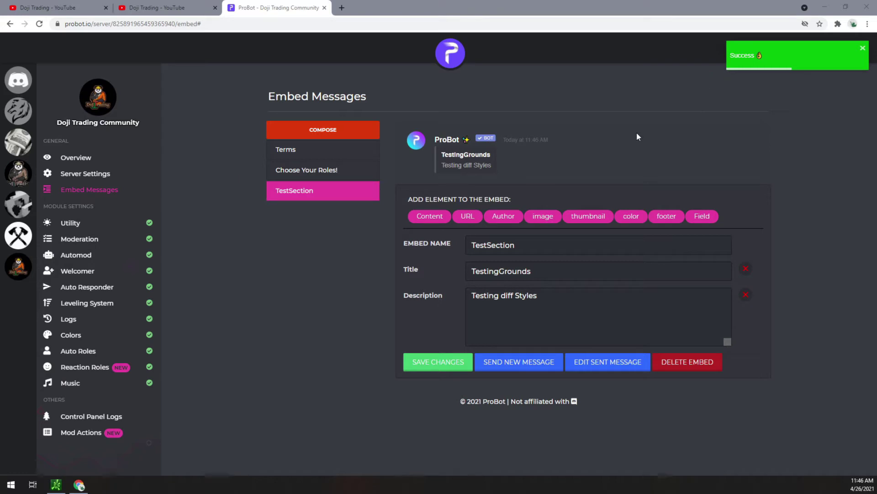
left_click(722, 110)
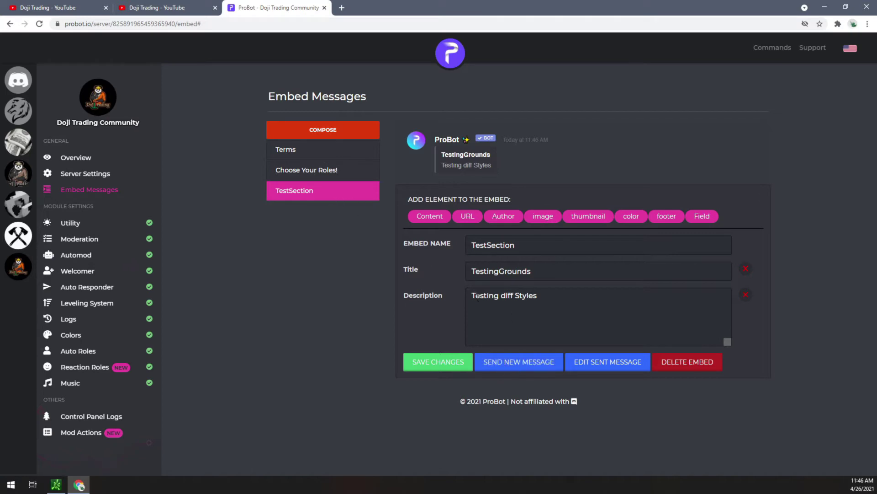
left_click_drag(540, 316, 527, 340)
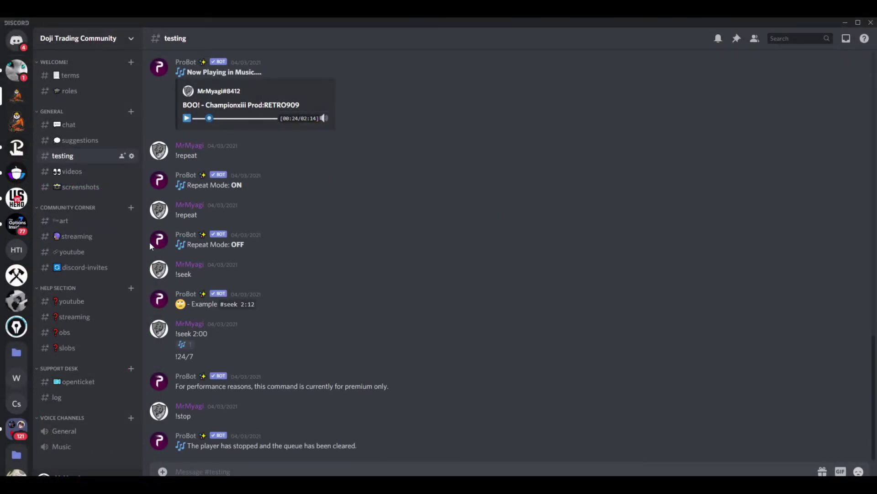
left_click_drag(35, 148, 138, 166)
key("Escape")
left_click_drag(178, 118, 136, 154)
key("Escape")
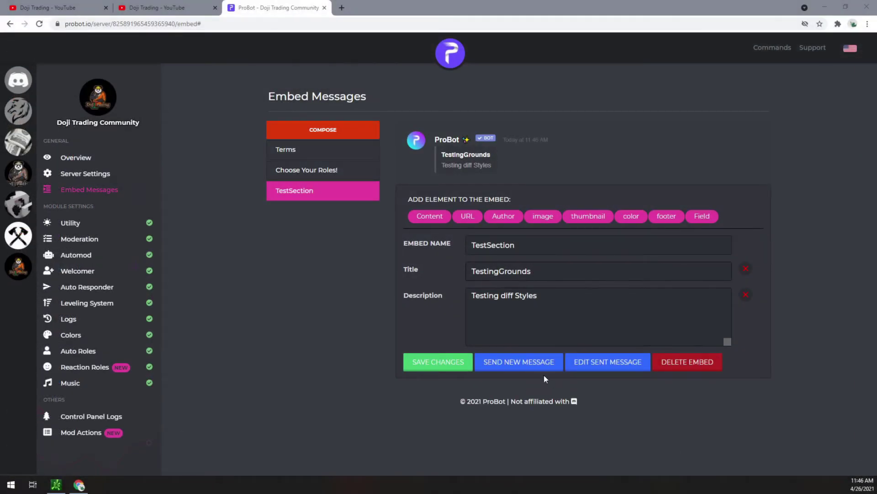
Step: Send the TestSection embed as a new message to the #testing channel
left_click(525, 366)
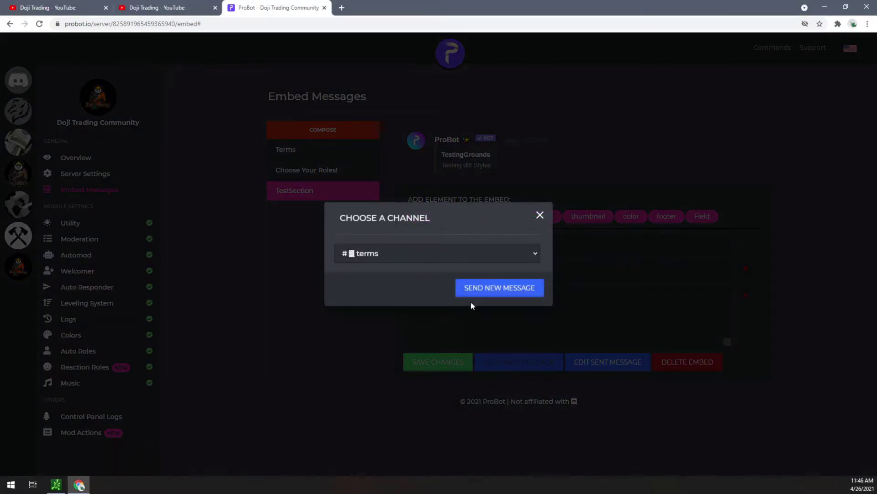
left_click(490, 260)
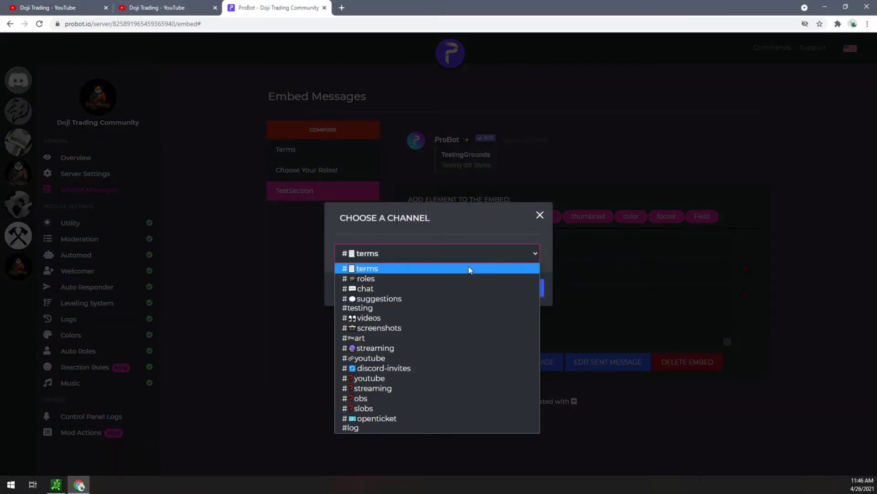
left_click(384, 309)
left_click(513, 294)
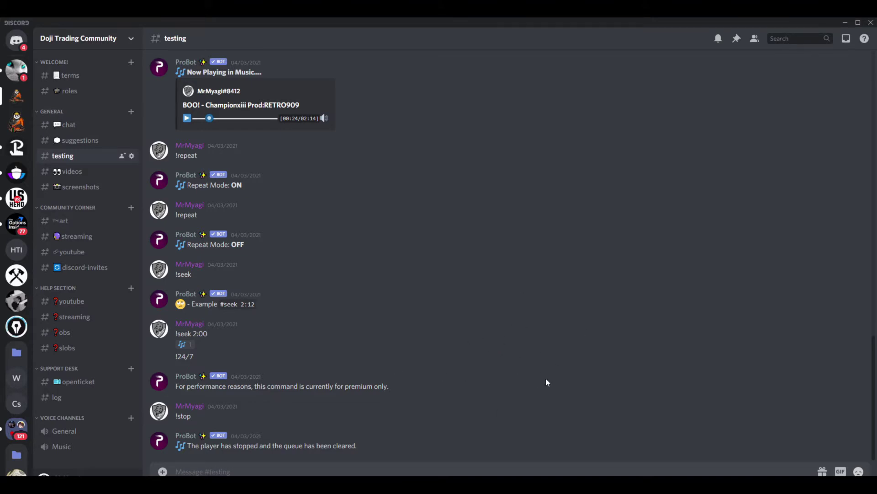
Step: Check that the TestingGrounds embed with 'Testing diff Styles' is posted in #testing
left_click_drag(477, 194, 478, 288)
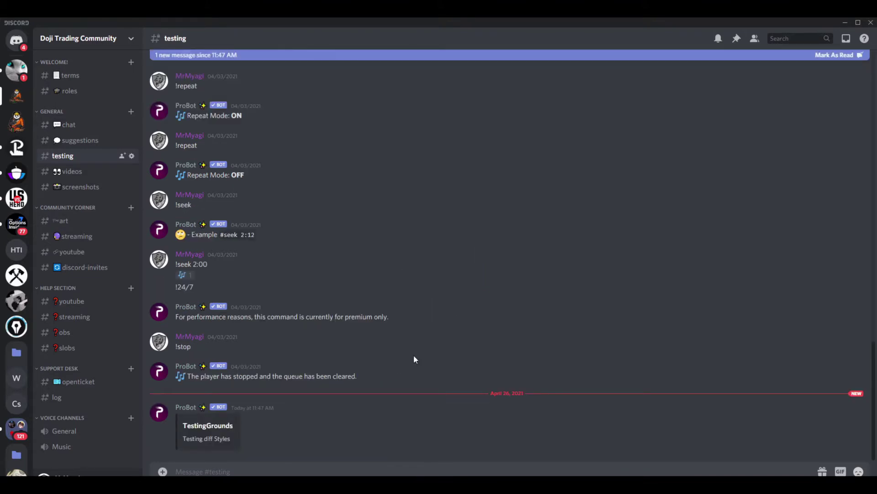
left_click_drag(322, 386, 259, 419)
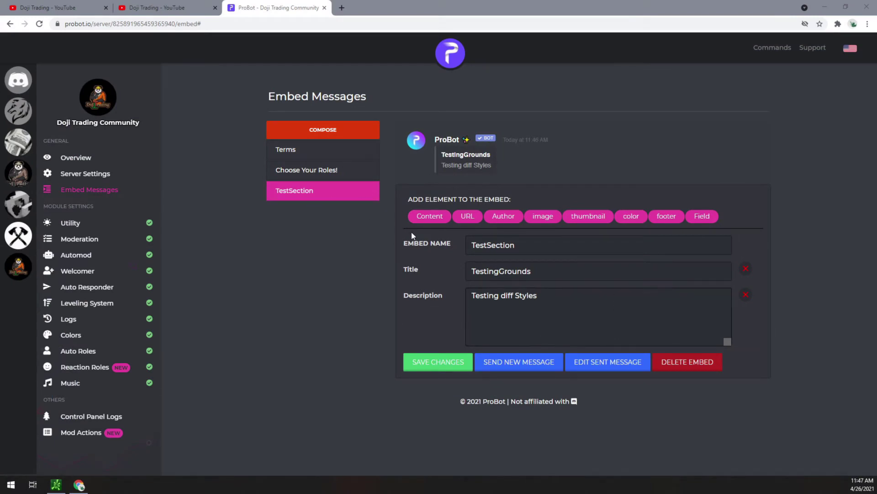
Step: Save the embed again, then review the Terms and Choose Your Roles reaction-role setups
left_click(438, 362)
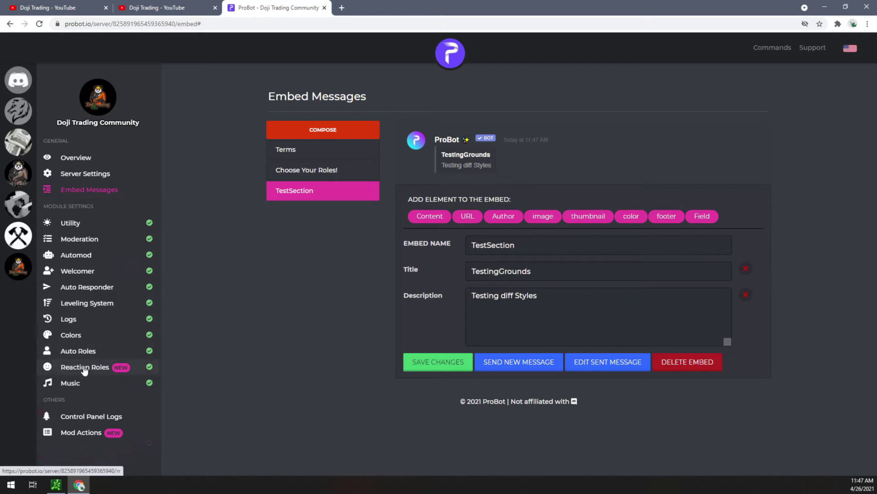
left_click_drag(237, 342, 181, 365)
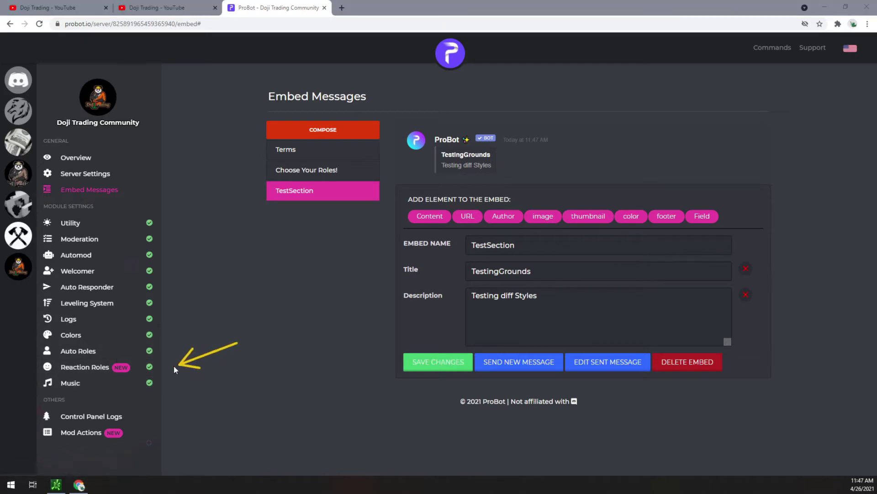
left_click(85, 367)
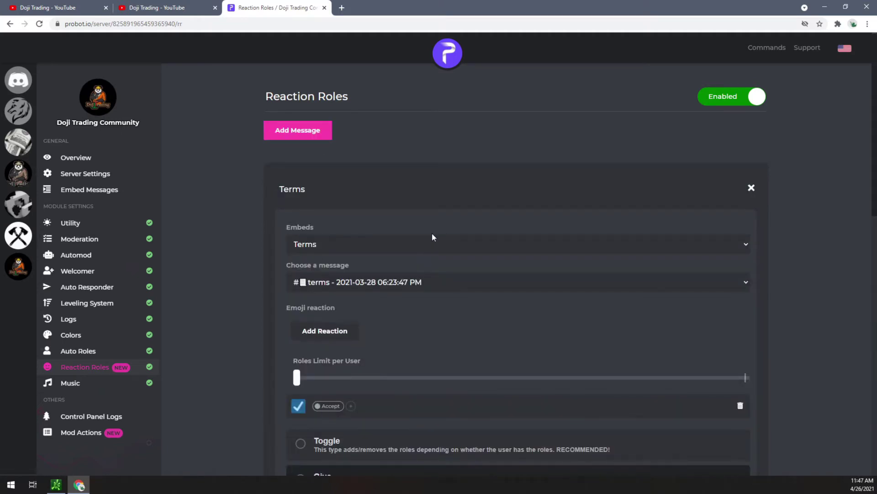
scroll(436, 237, "down", 3)
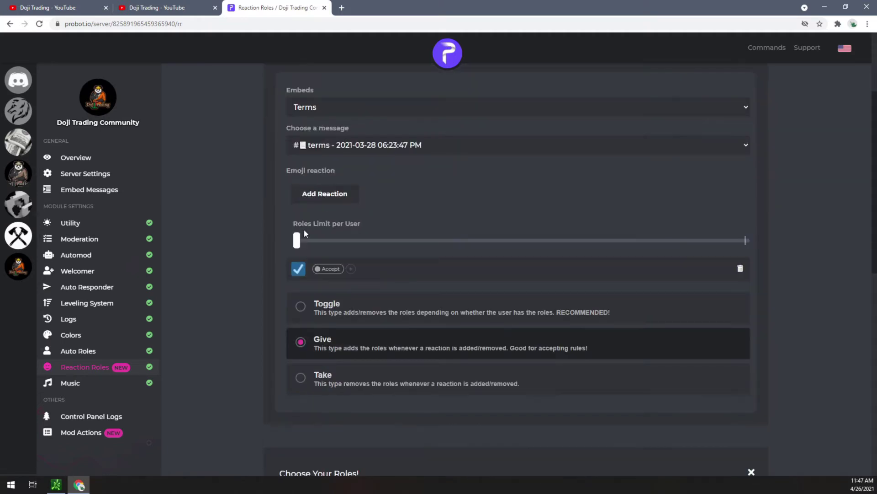
scroll(279, 237, "up", 3)
mouse_move(280, 220)
left_mouse_down()
mouse_move(279, 240)
mouse_move(364, 255)
left_mouse_up()
scroll(248, 215, "down", 9)
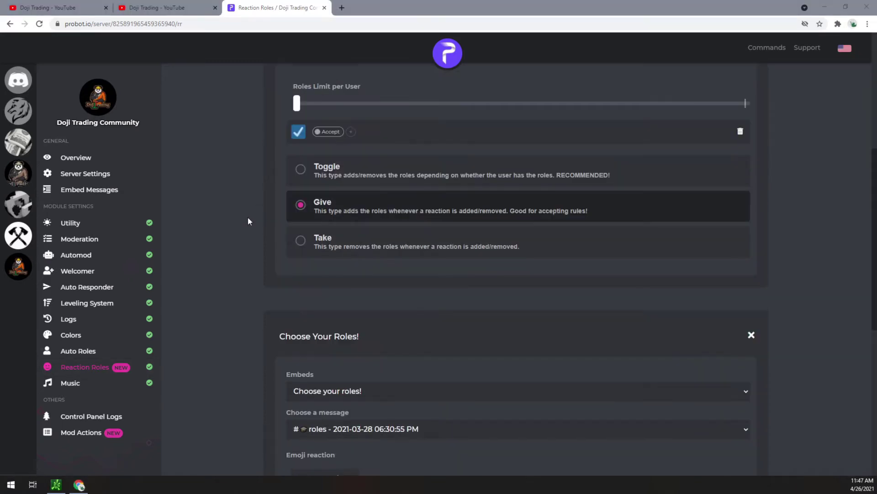
mouse_move(260, 227)
left_mouse_down()
mouse_move(295, 249)
mouse_move(396, 267)
left_mouse_up()
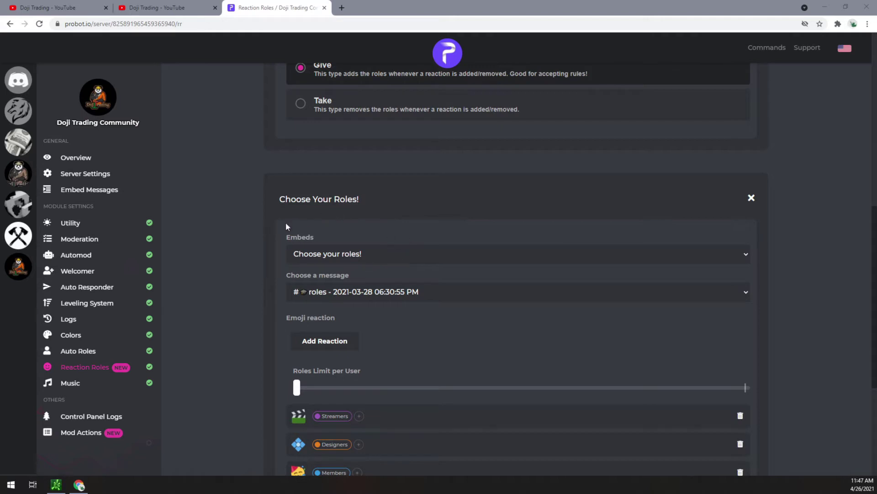